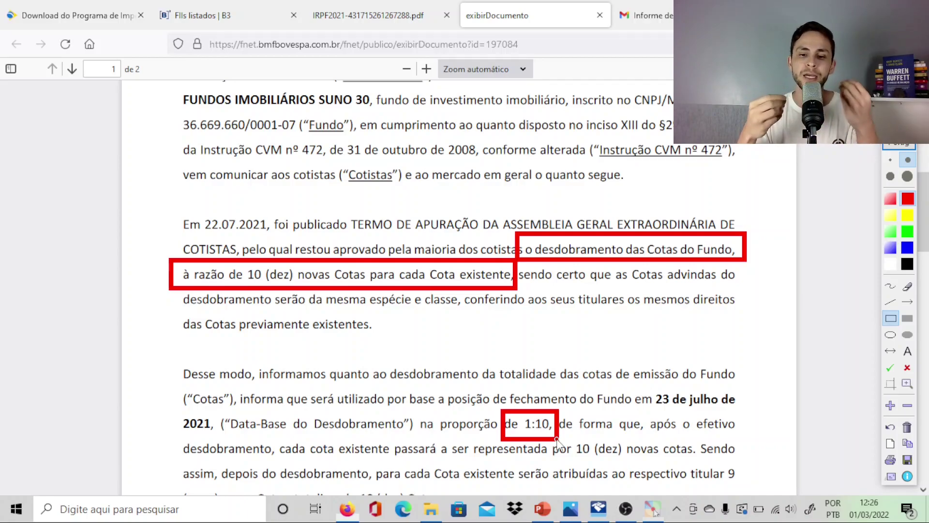
Close the screen annotation tool and examine the heading of the KISU11 material fact notice
click(904, 144)
scroll(785, 173, up, 5)
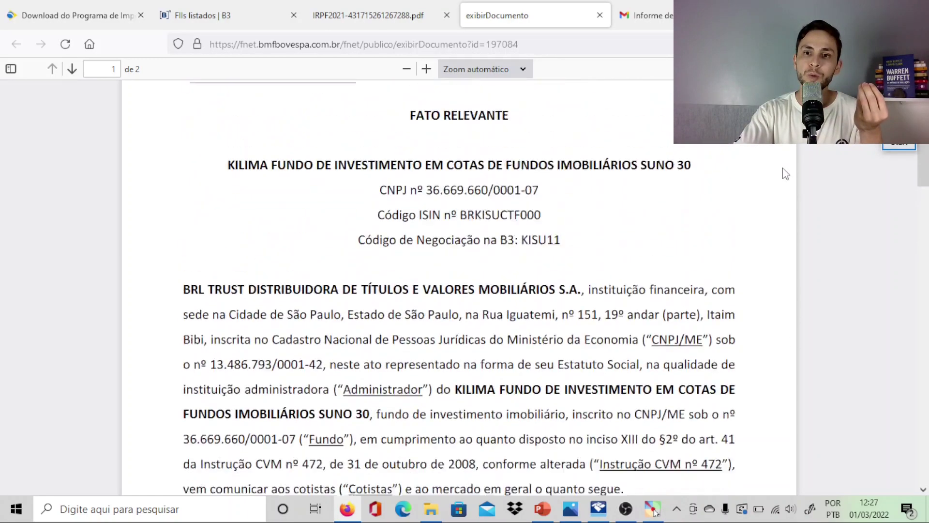
scroll(786, 173, up, 2)
drag(462, 192, 408, 201)
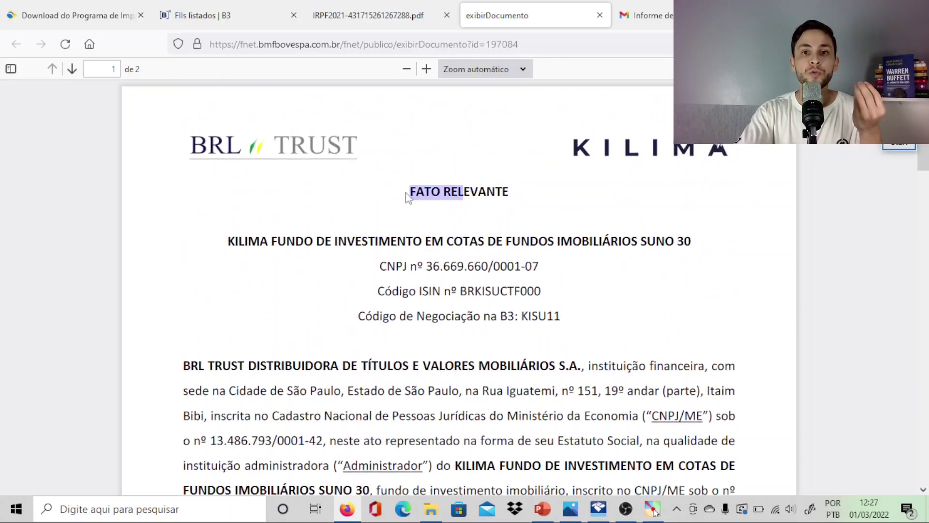
click(407, 199)
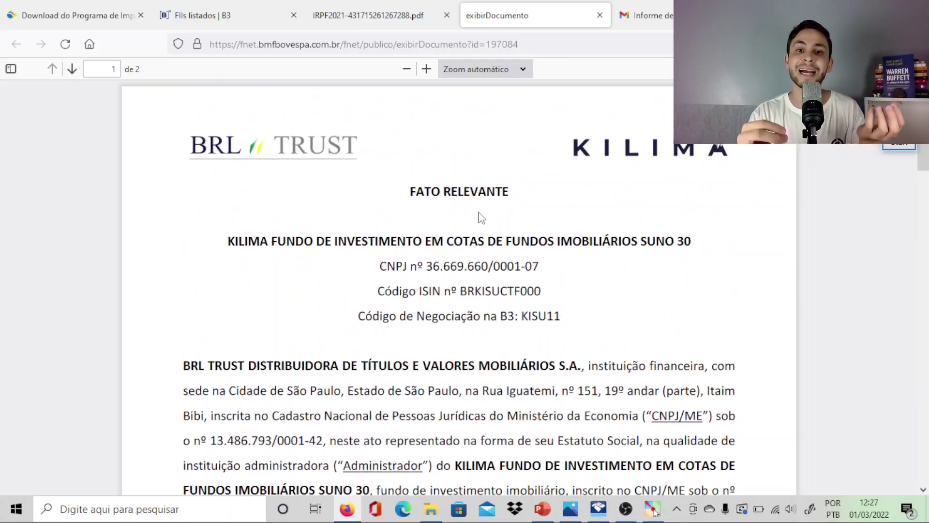
Switch to IRPF 2021, dismiss the OneDrive notification, and set the share count in the BCRI11 description to 120
key(alt+Tab)
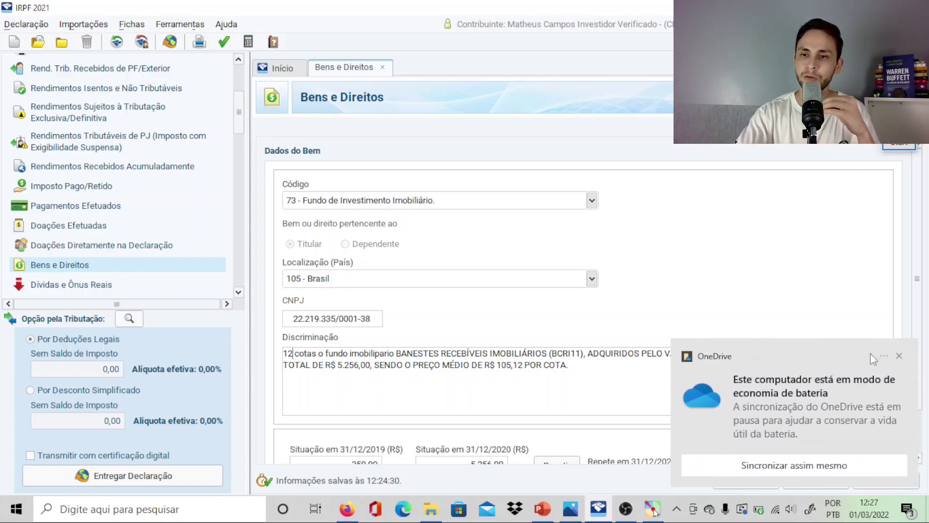
click(899, 357)
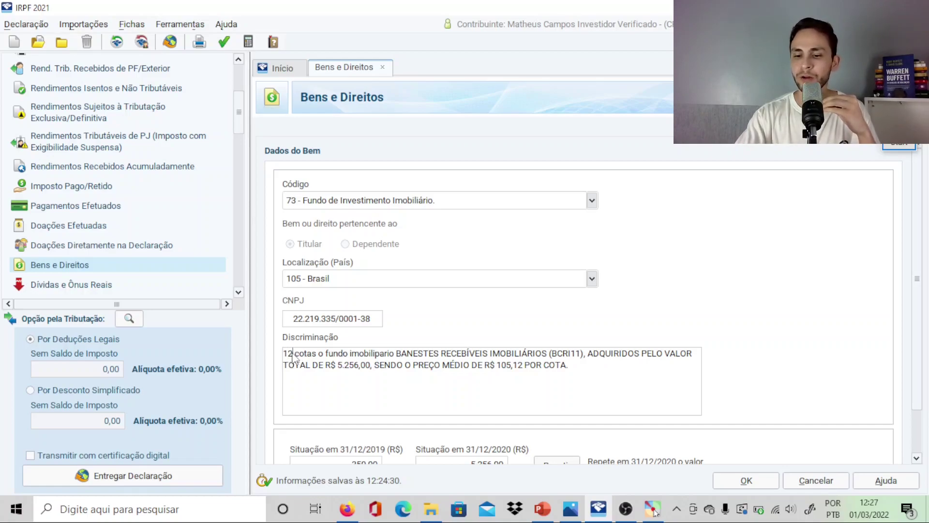
text(0)
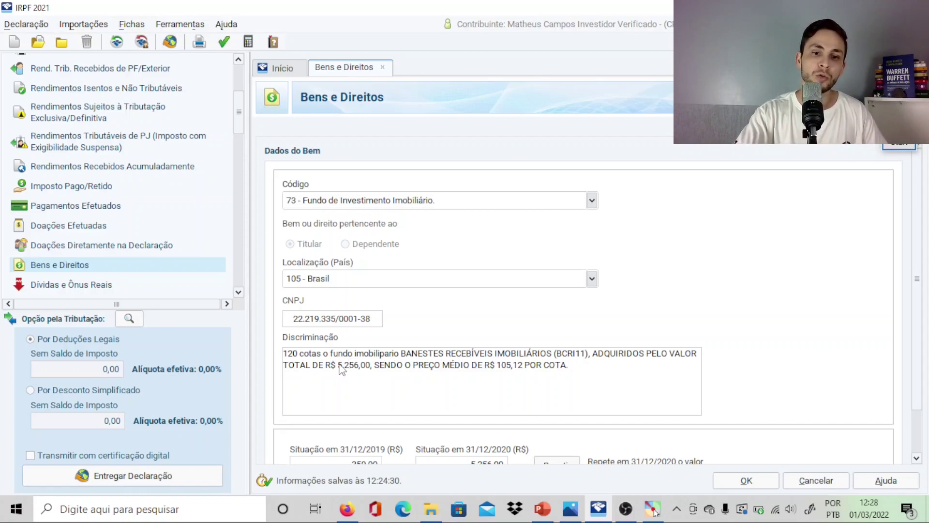
drag(339, 371, 371, 373)
click(368, 373)
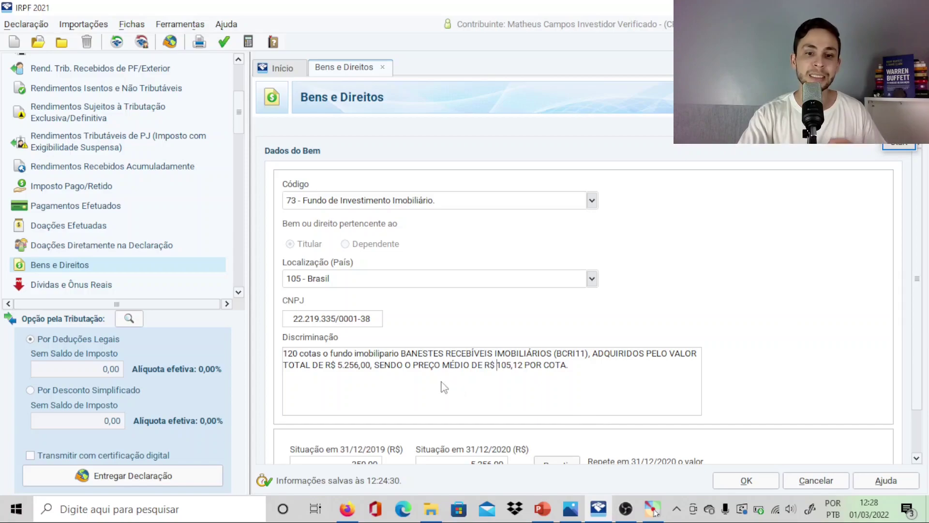
Open the Windows Calculator and divide 5256 by 120 to get the average price per share
click(179, 518)
text(CAL)
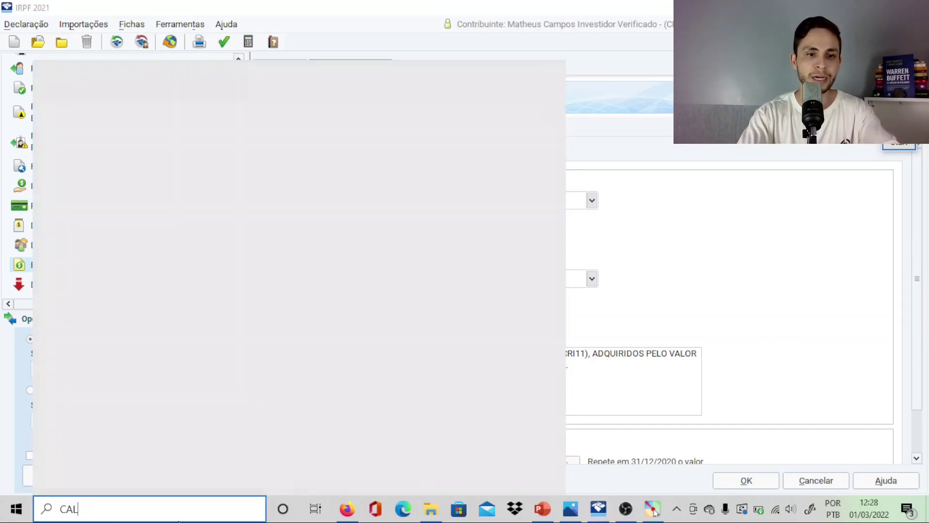
click(130, 137)
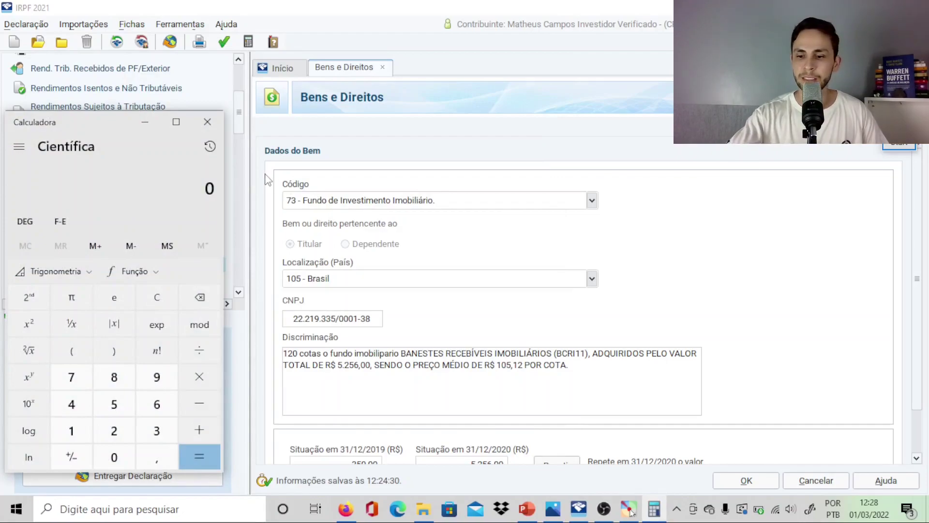
text(5256)
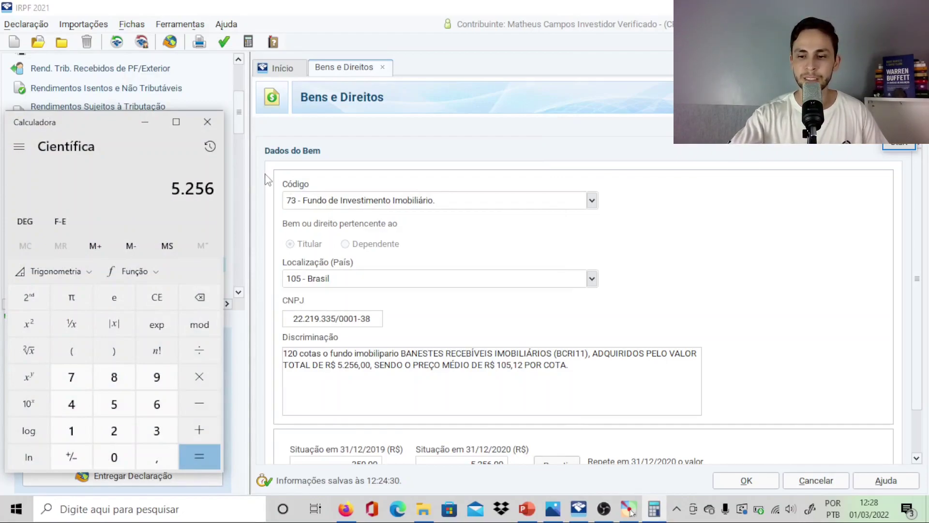
text(/120)
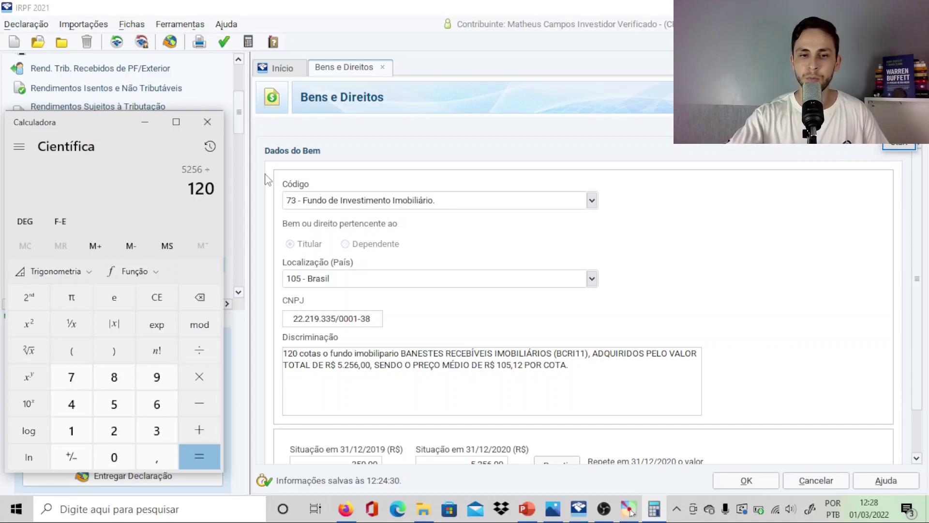
key(Return)
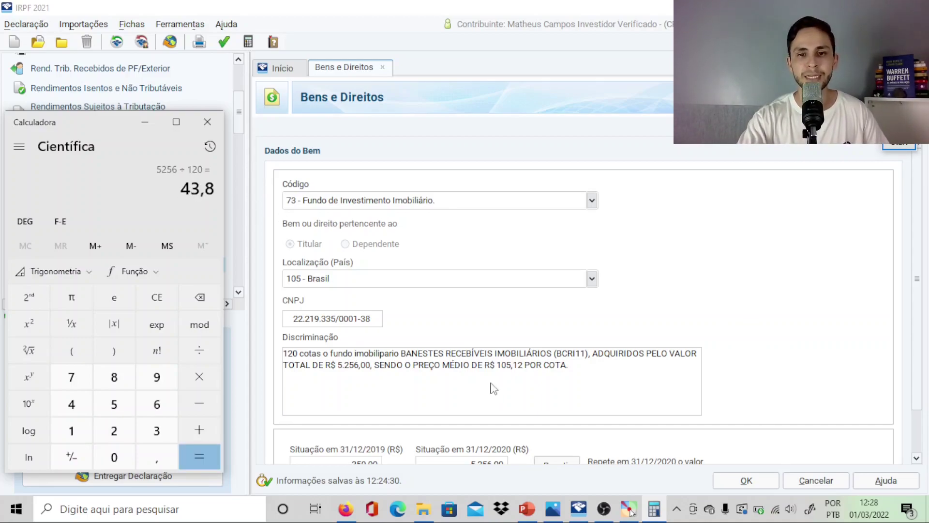
Set the average price in the BCRI11 description to R$ 43,80 per share and save the asset entry
click(525, 370)
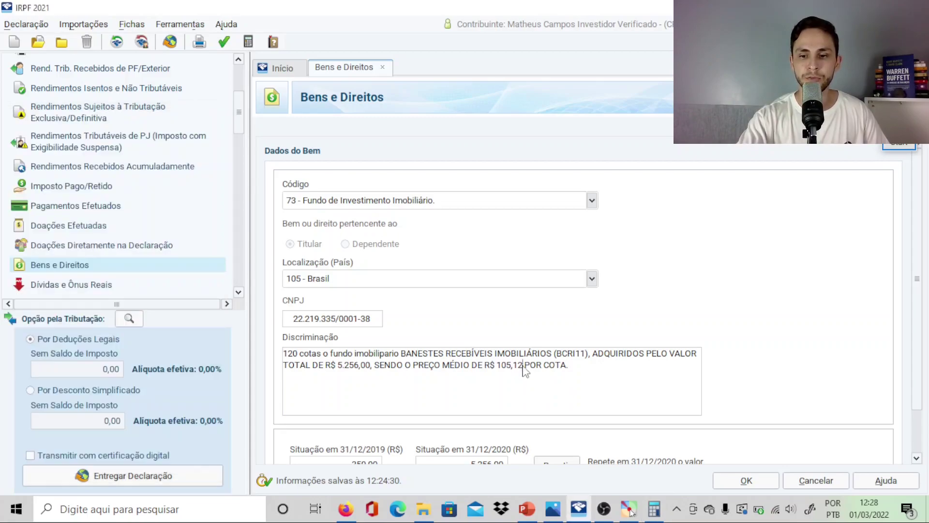
key(BackSpace)
key(BackSpace)
key(BackSpace)
key(BackSpace)
key(BackSpace)
key(BackSpace)
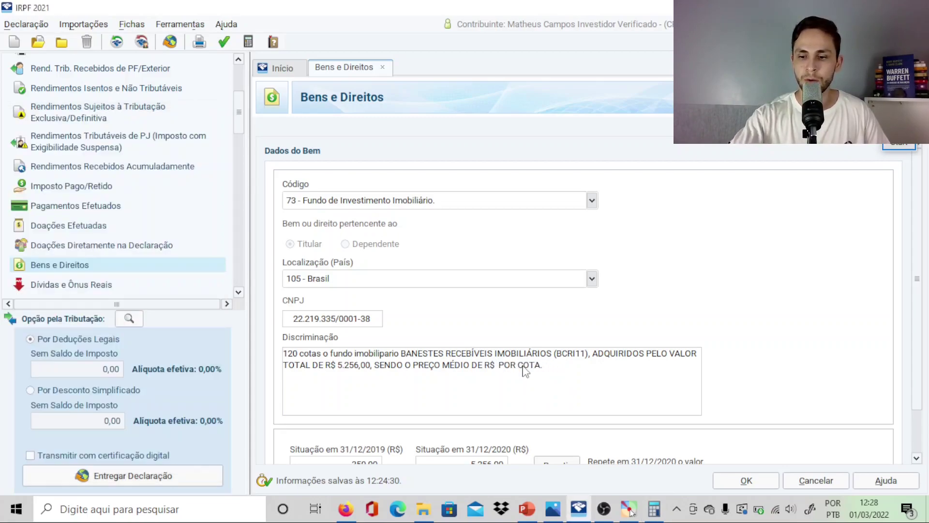
text(43,80)
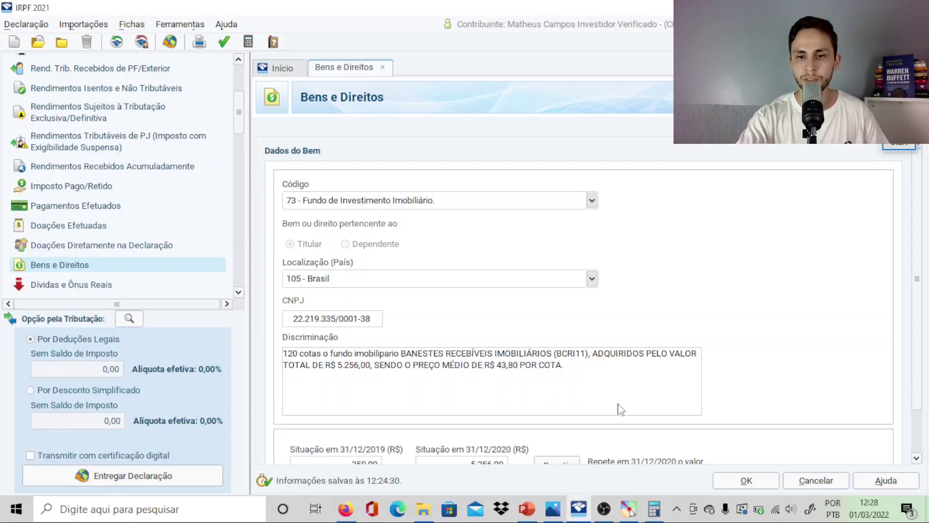
click(653, 516)
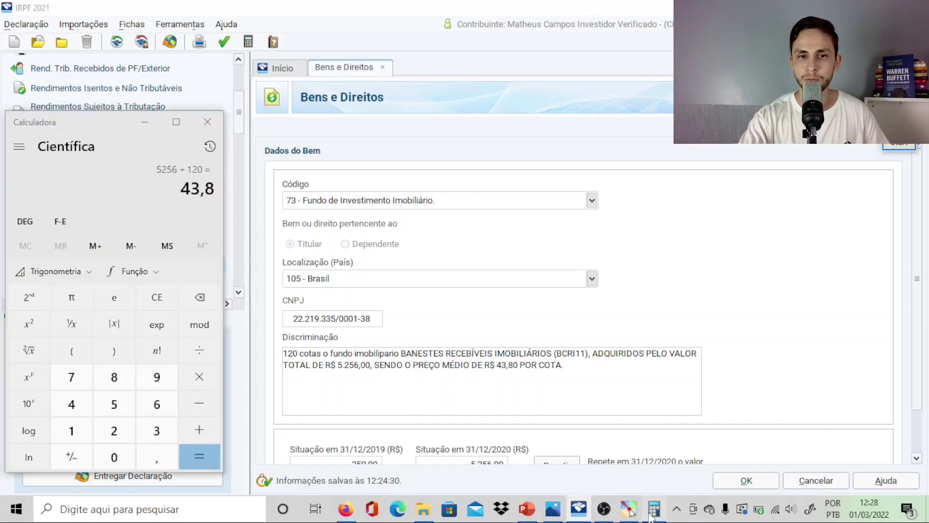
click(653, 510)
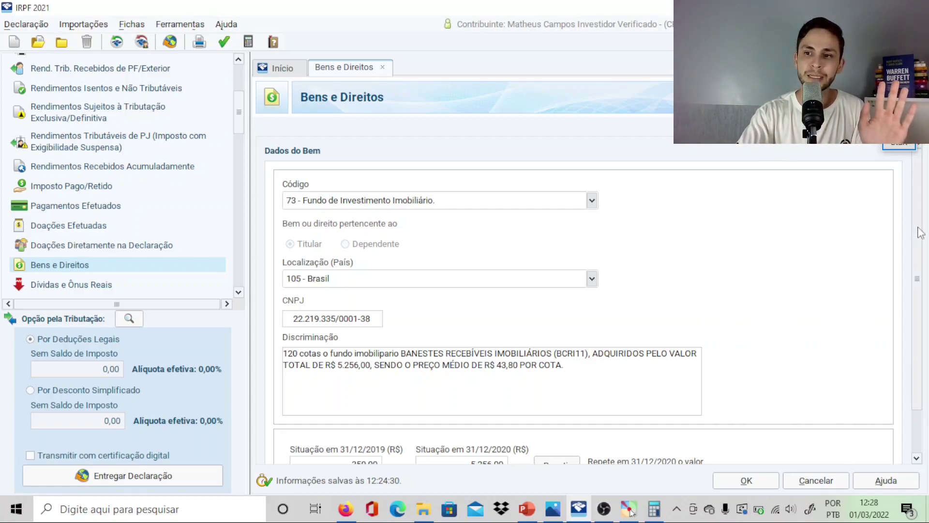
scroll(917, 291, down, 2)
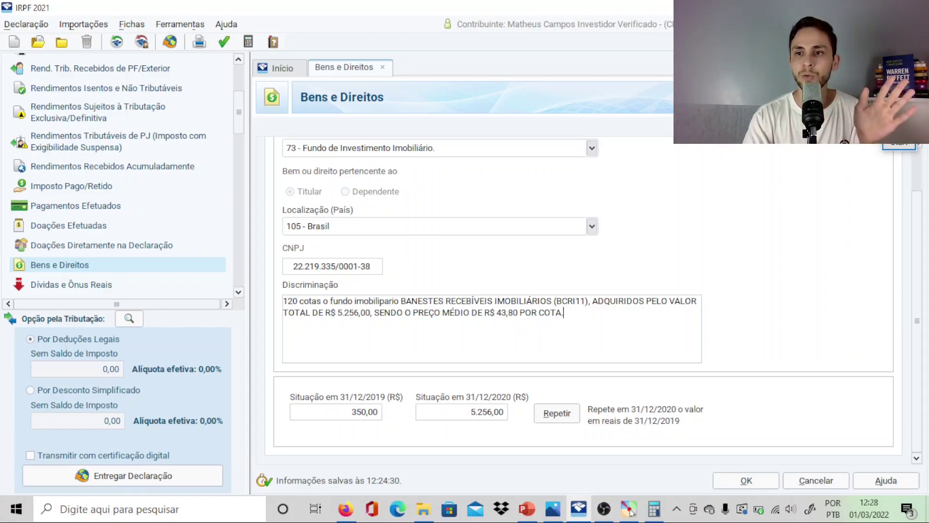
click(748, 481)
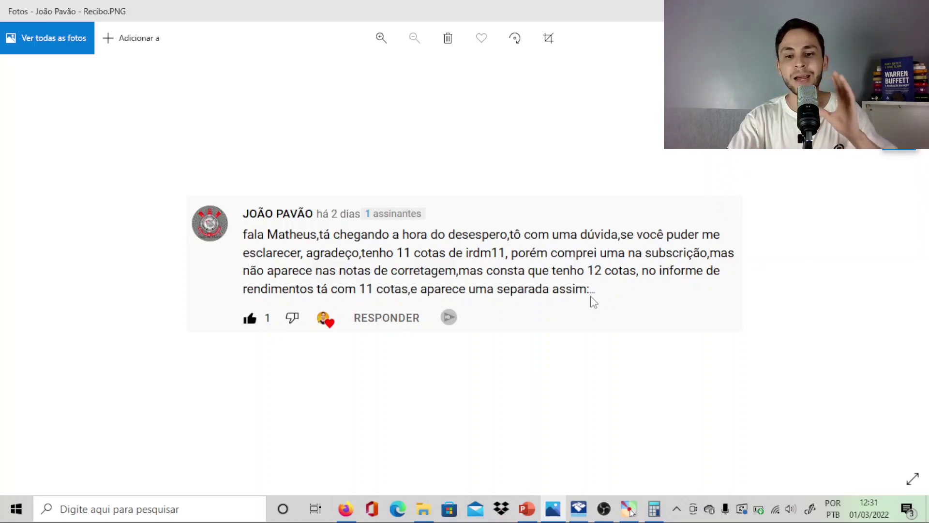
Return to IRPF 2021 and create a new asset entry with code 99 - Outros bens e direitos
click(586, 513)
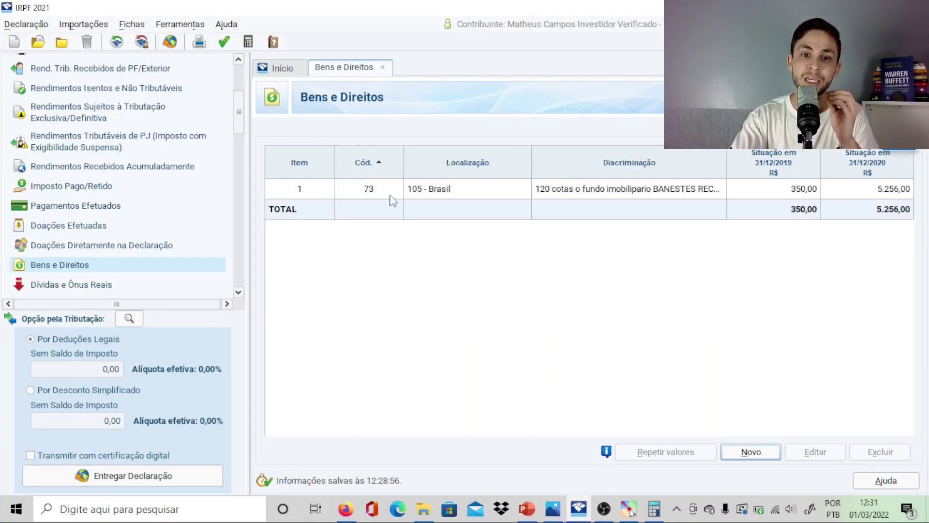
click(479, 194)
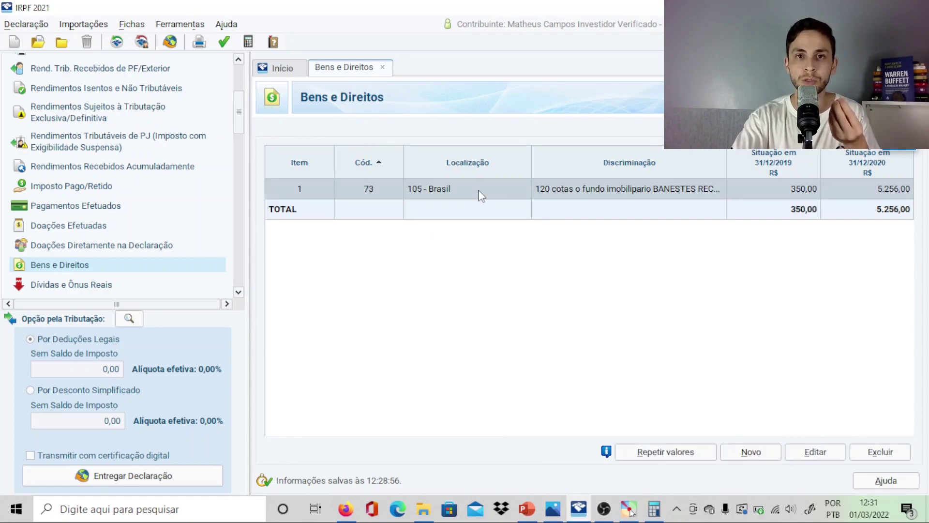
click(752, 452)
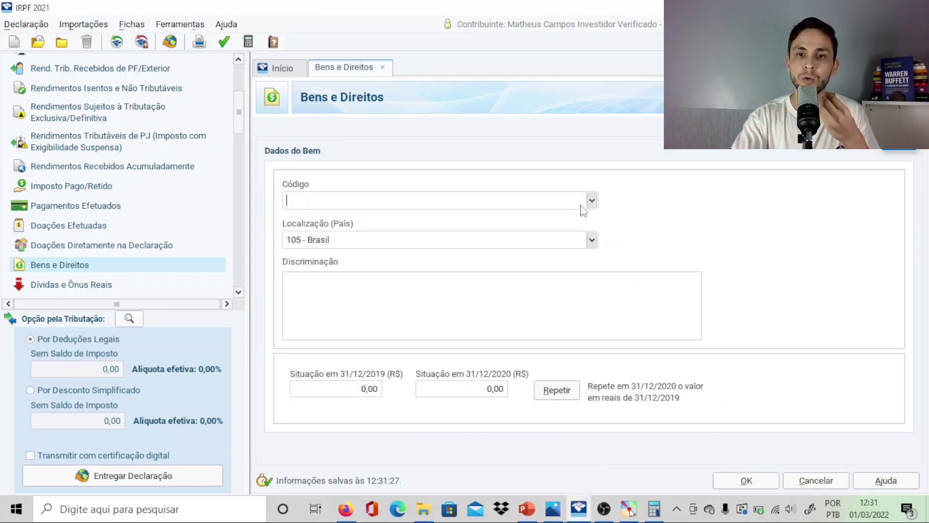
click(592, 201)
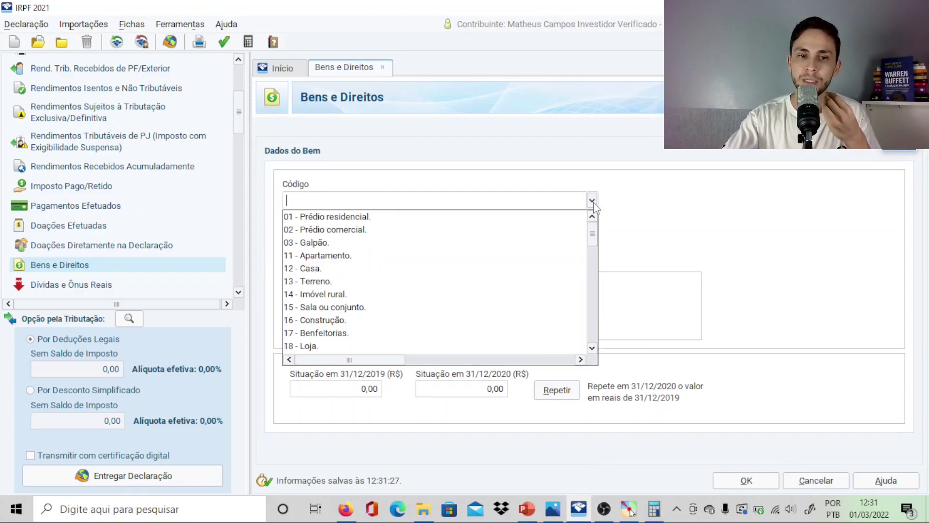
text(99)
click(390, 218)
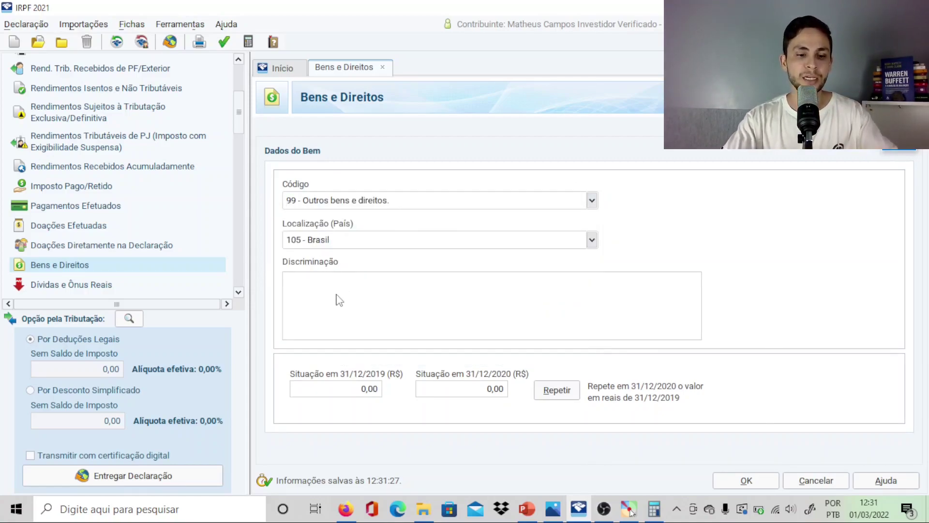
Enter the new asset's description as "1 RECIBO DE SUBSCRIÇÃO DO FUNDO IMBOILIARIO IRDM11 (IRIDIUM)"
key(Caps_Lock)
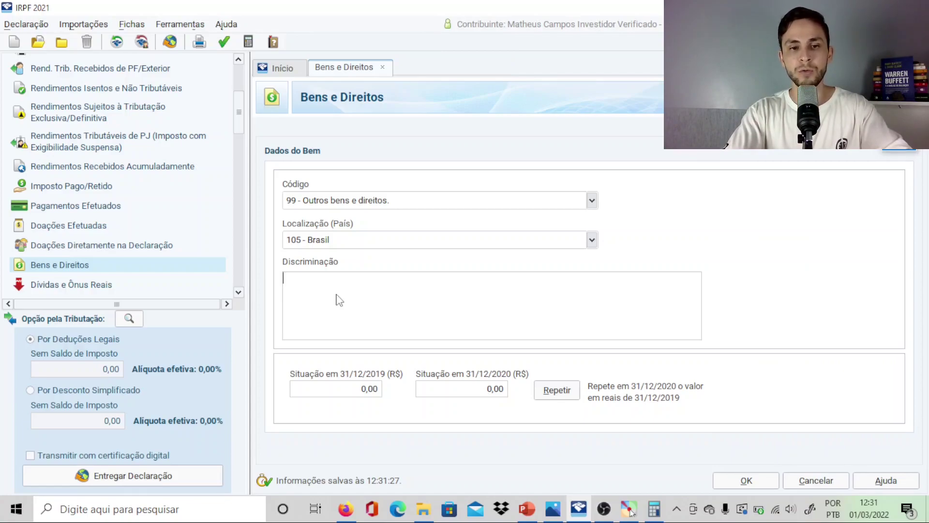
text(1 RECIBO )
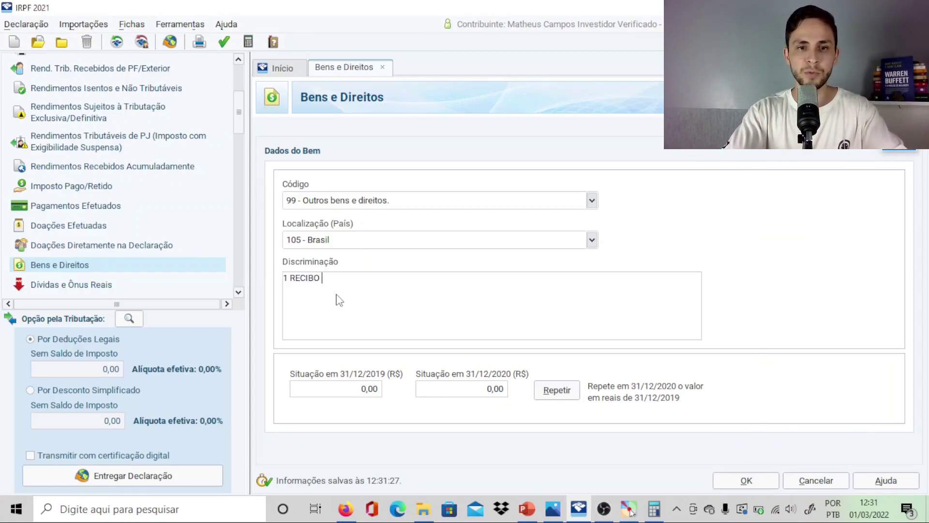
text(E)
text(DE DUAS)
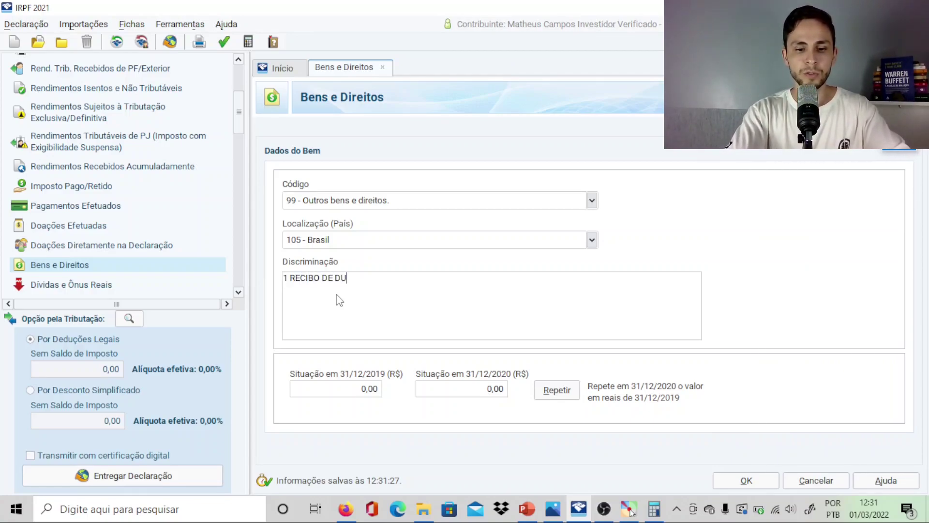
key(BackSpace)
key(BackSpace)
key(BackSpace)
key(BackSpace)
key(BackSpace)
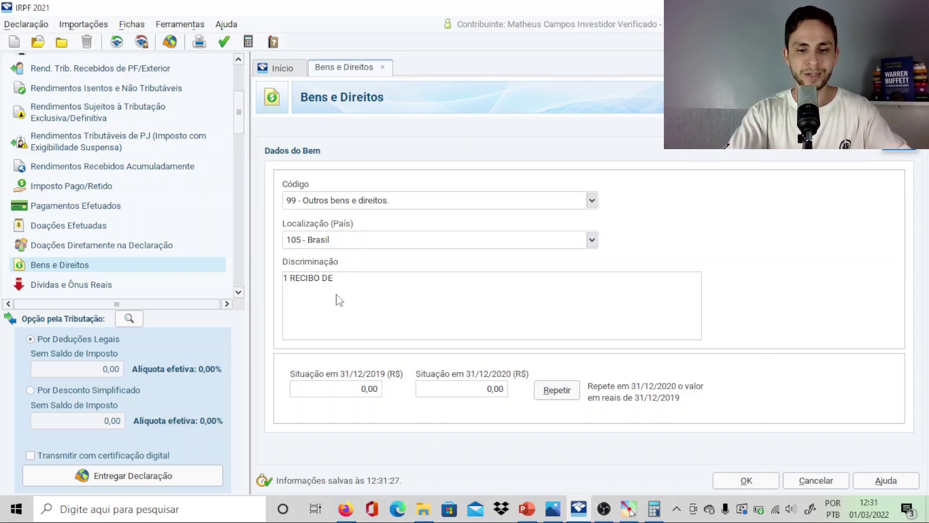
text(SUBSCRIÇ)
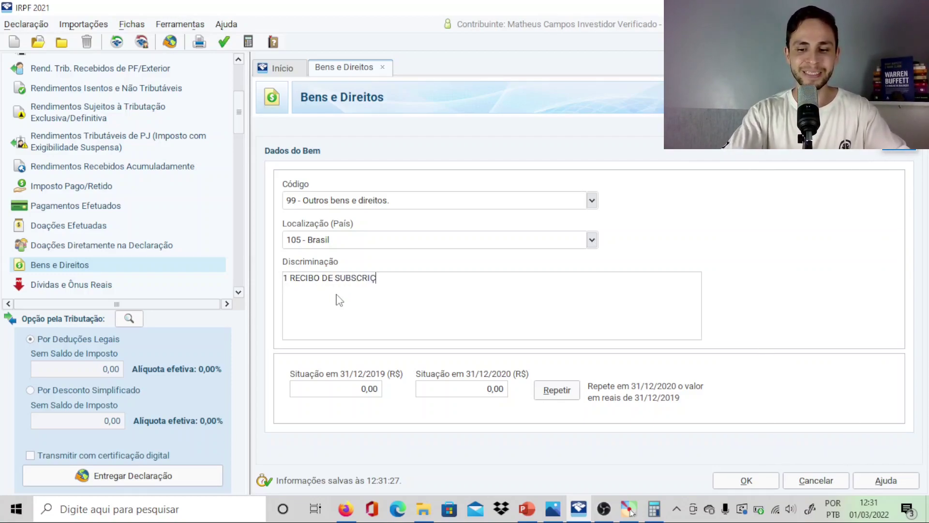
text(ÃO DO FUN)
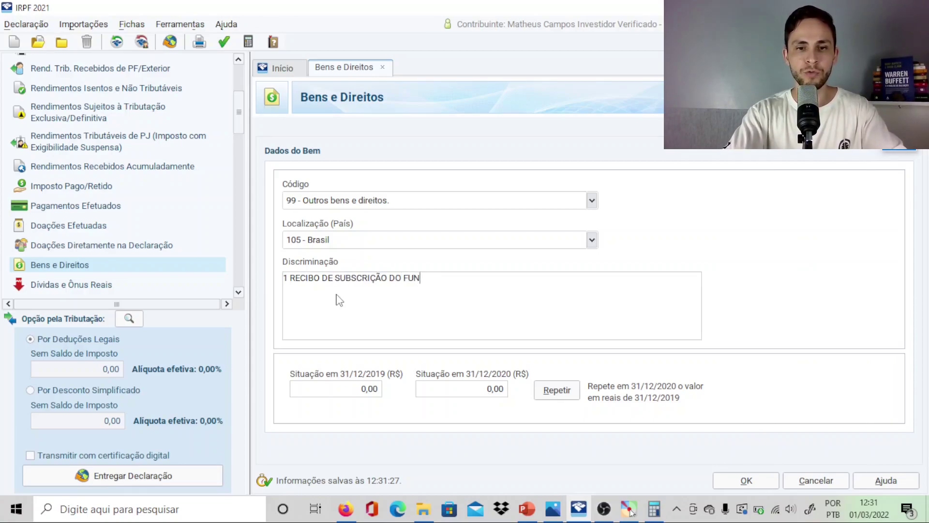
text(DO IMBOILIA)
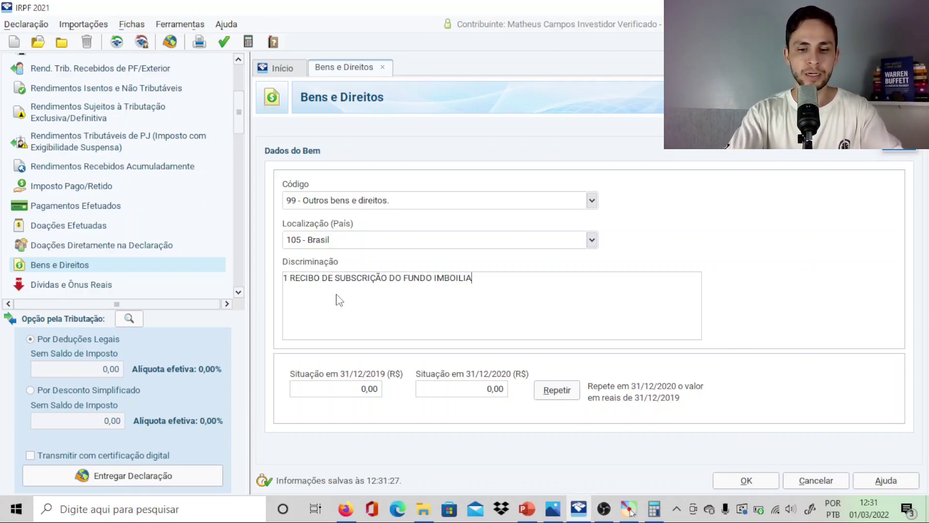
text(RIO IRDM)
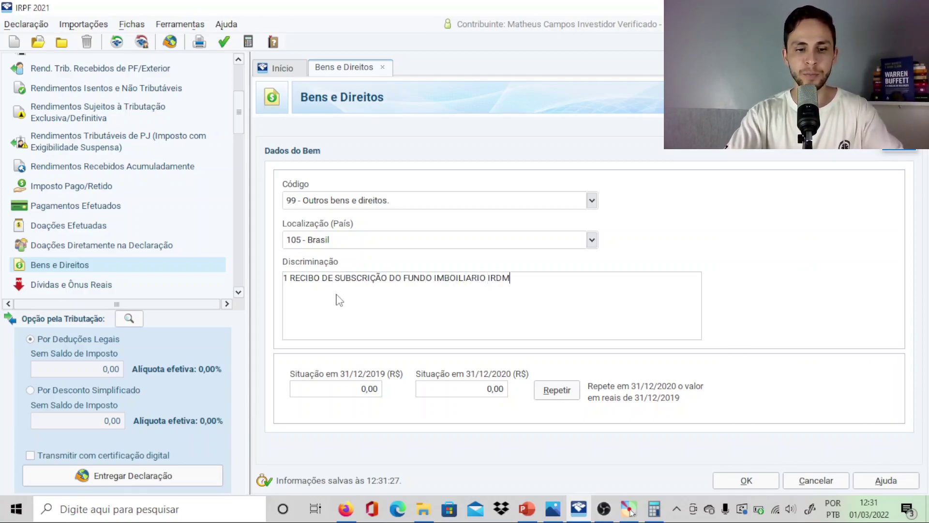
text(11 ()
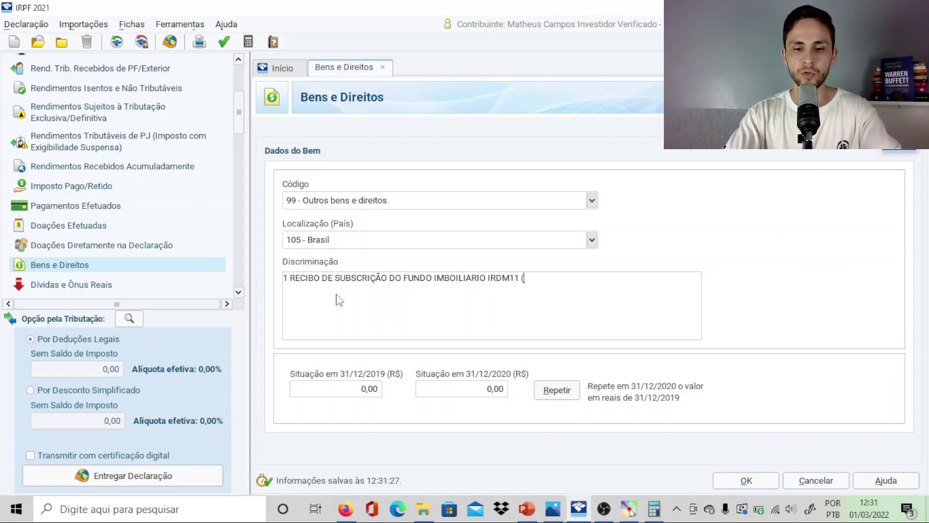
text(IRIDIUM)
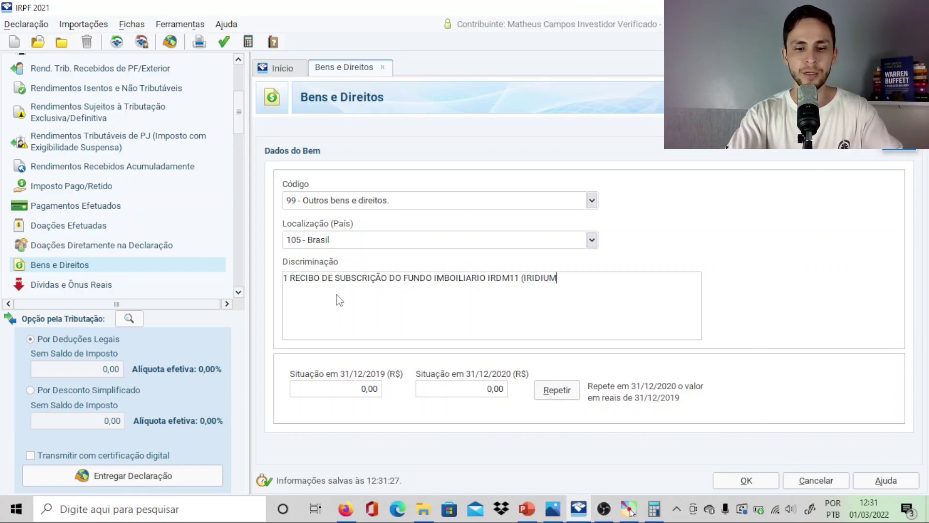
text())
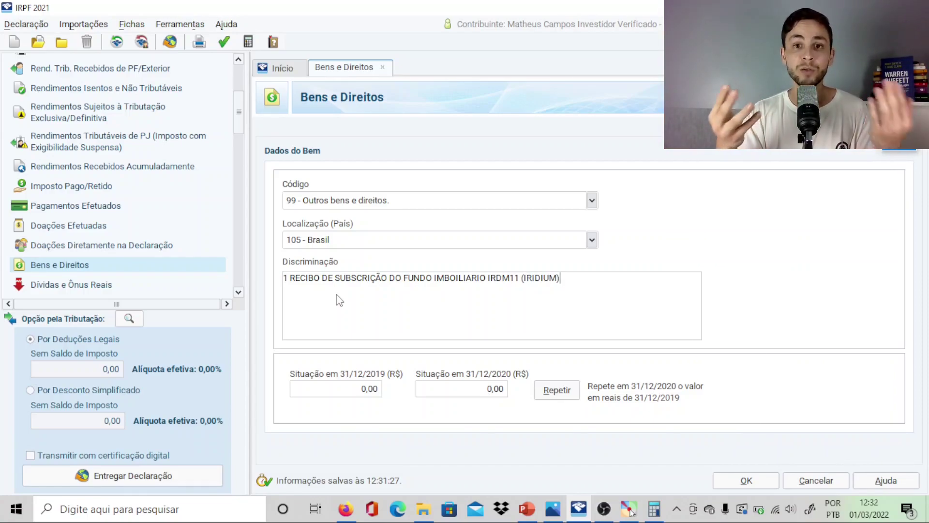
Append the code "BRIRDM16DKSDKSJDKS." to the end of the IRDM11 subscription receipt's description
text(BR)
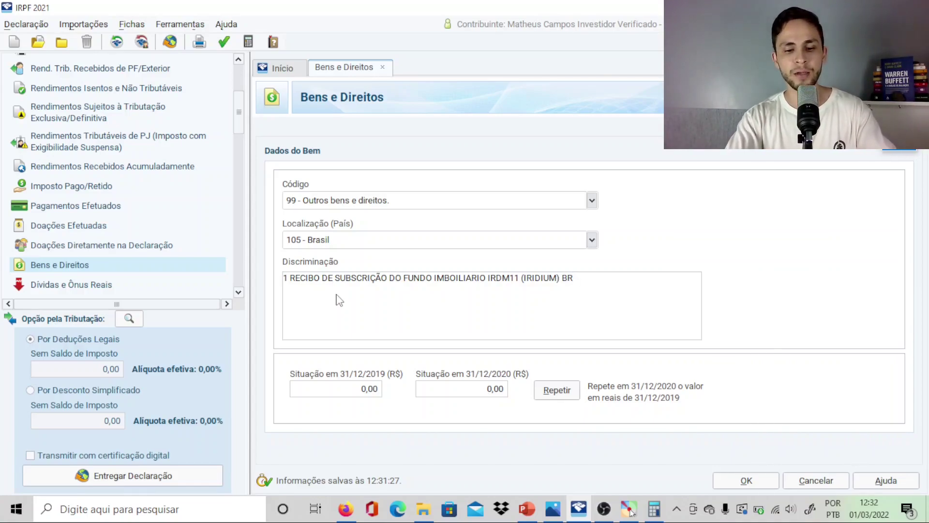
text(BCRI)
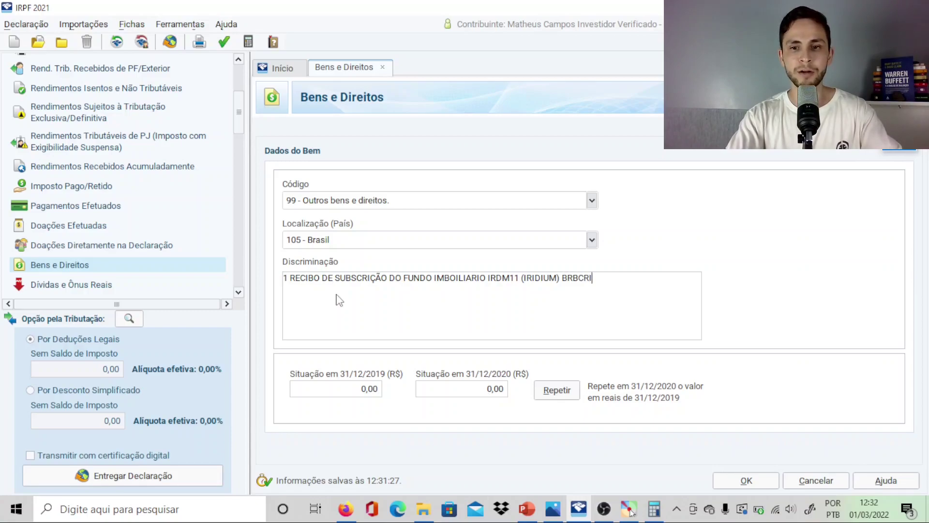
key(BackSpace)
key(BackSpace)
key(BackSpace)
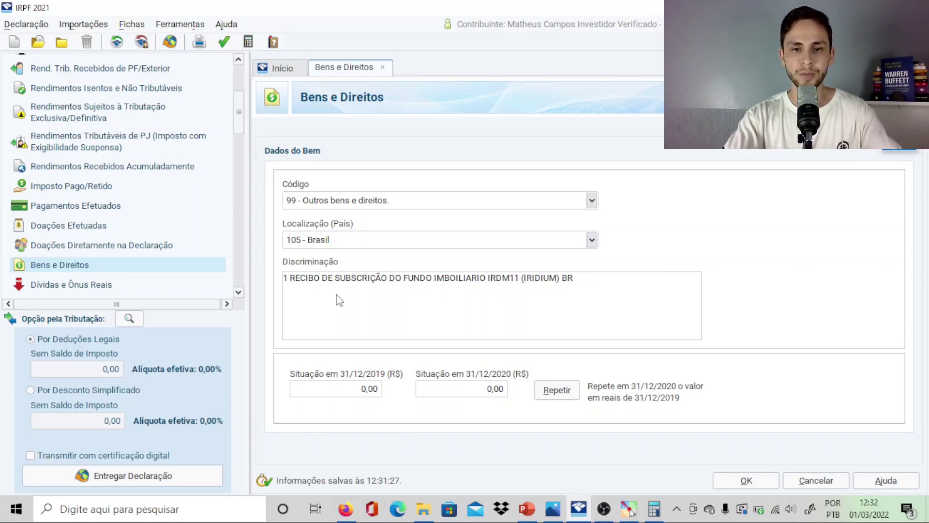
text(IRD)
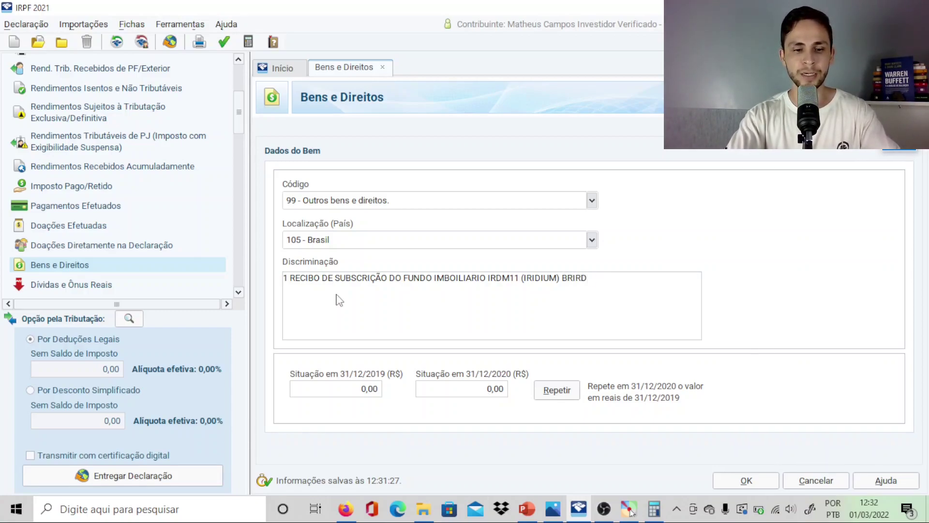
text(M)
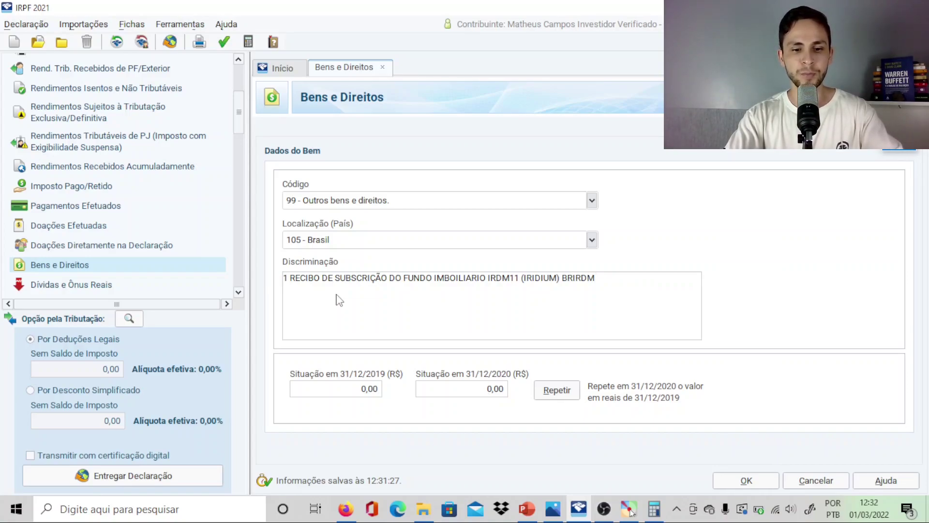
text(16DKSDKSJDKS.)
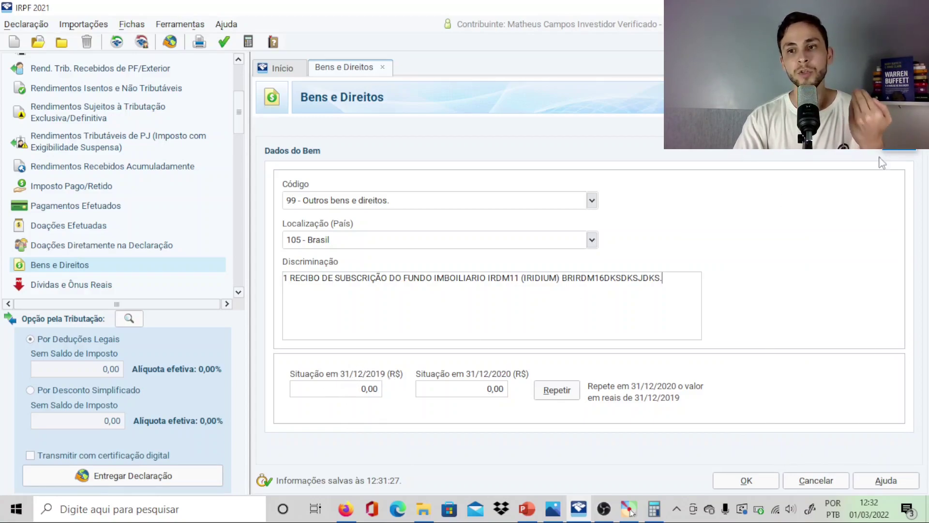
Mark the 31/12/2019 date and its value field with red rectangles using the screen annotation tool, and close the tool
click(906, 152)
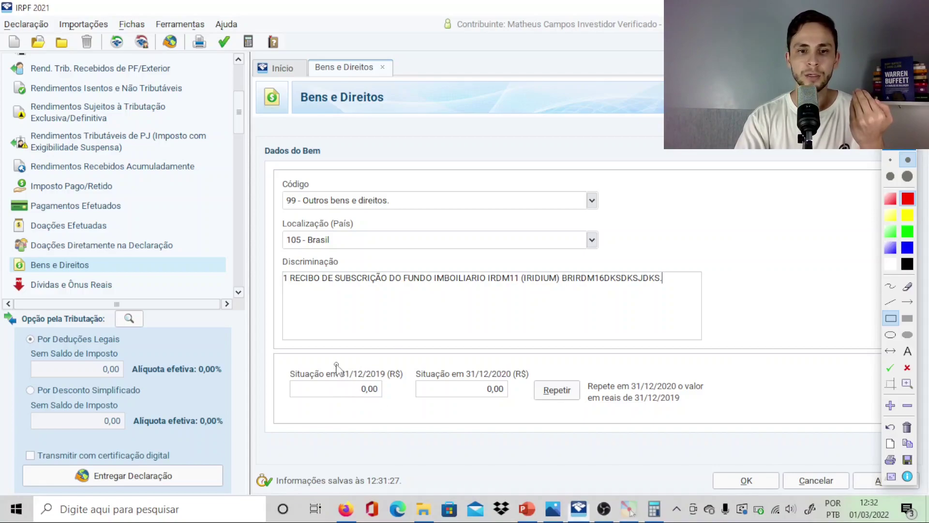
mouse_move(336, 363)
mouse_down()
mouse_move(421, 396)
mouse_move(414, 384)
mouse_up()
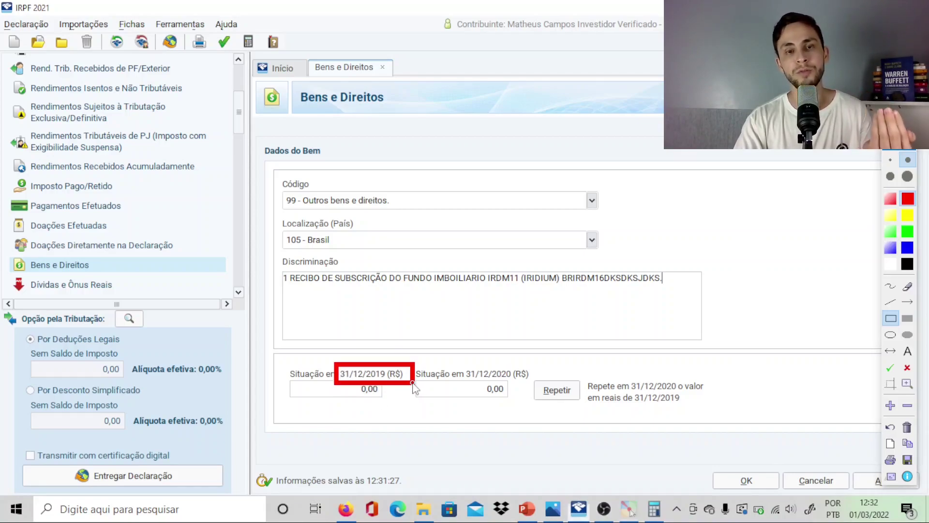
drag(315, 386, 386, 392)
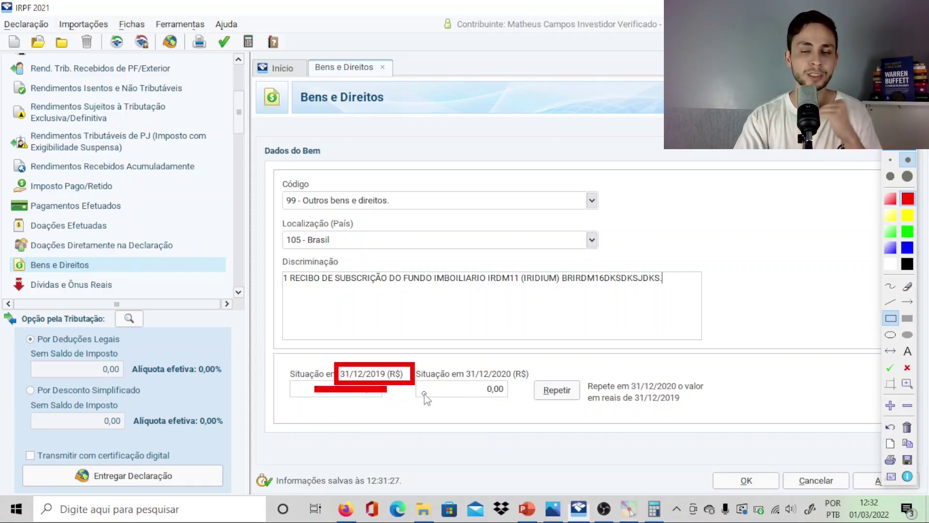
click(901, 153)
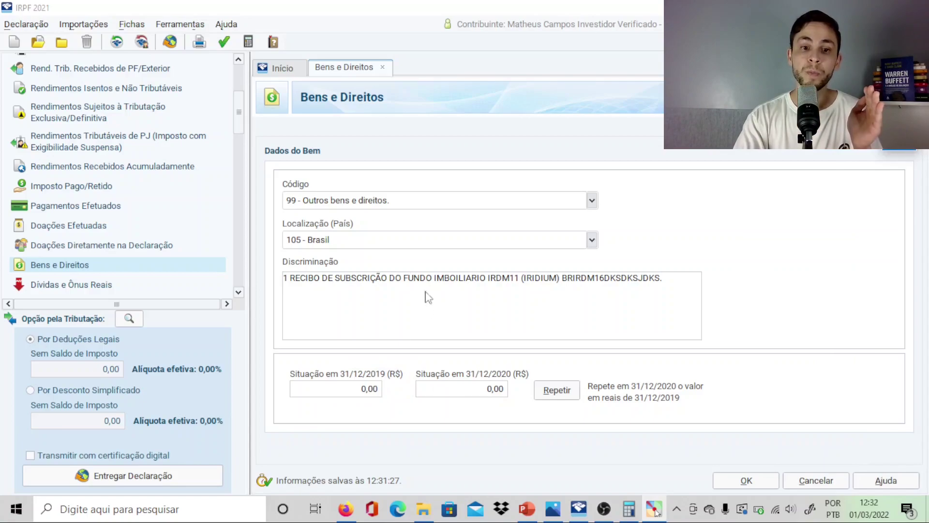
Set the subscription receipt's value on 31/12/2020 to R$ 105,29 and save the asset entry
click(469, 393)
text(105)
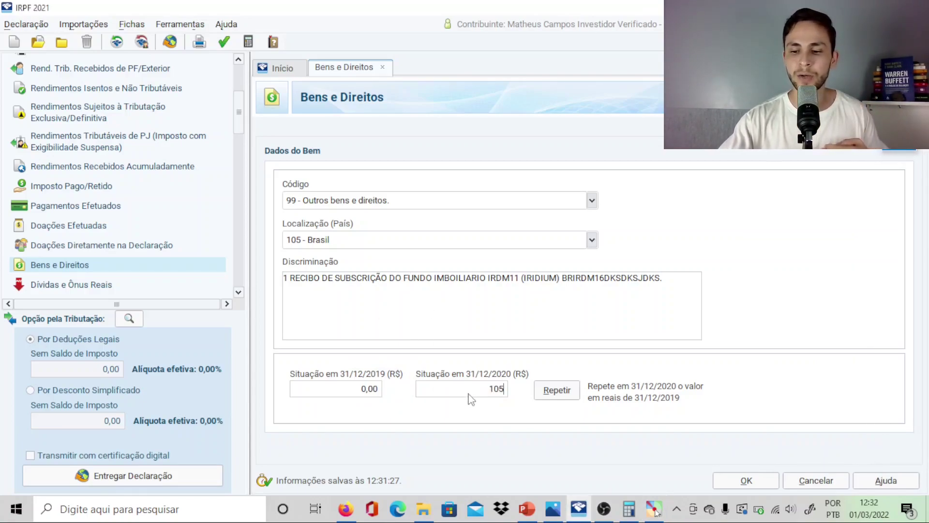
text(,29)
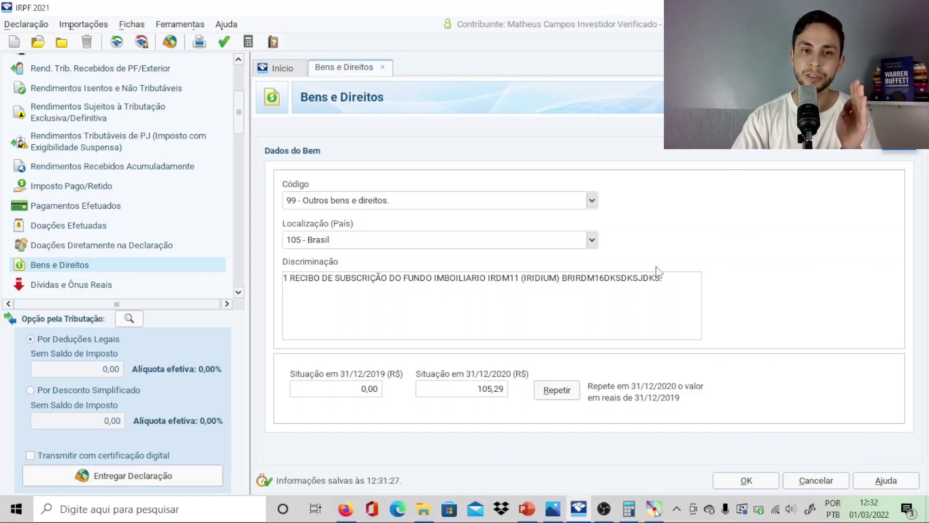
click(752, 482)
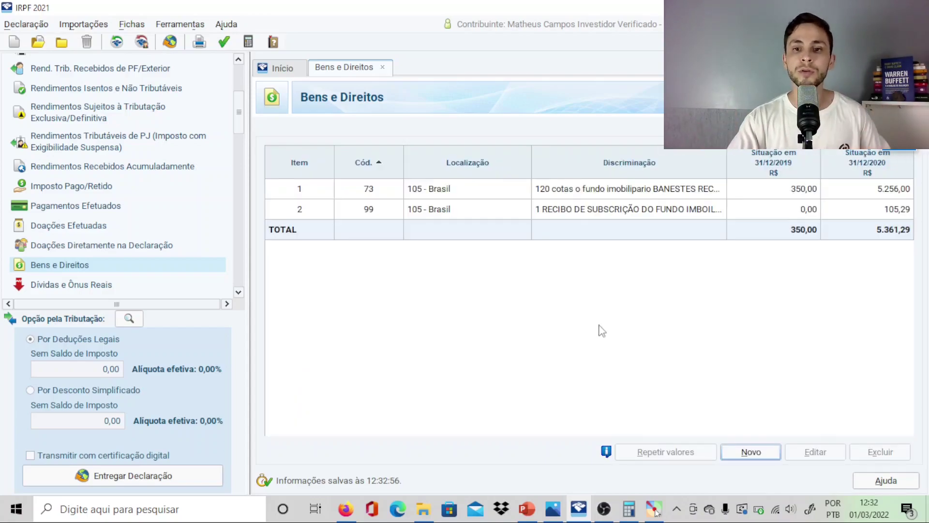
click(578, 213)
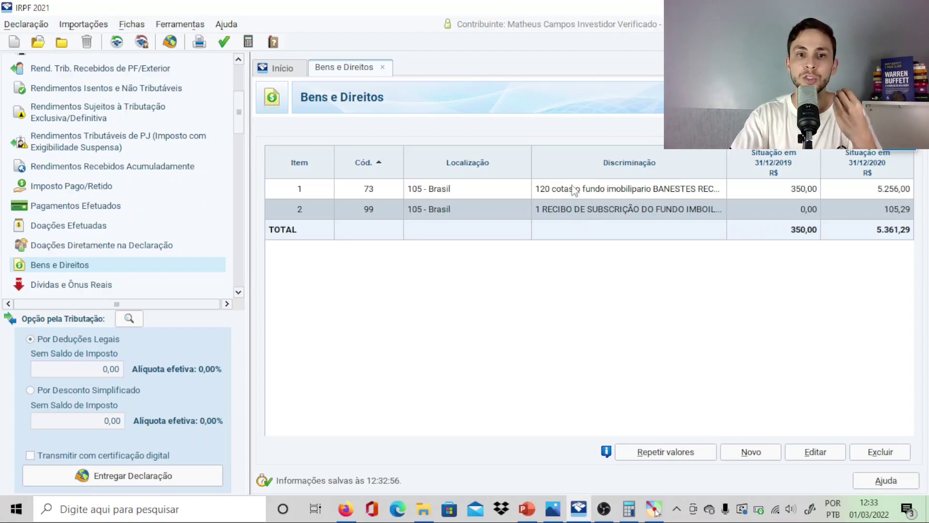
click(575, 193)
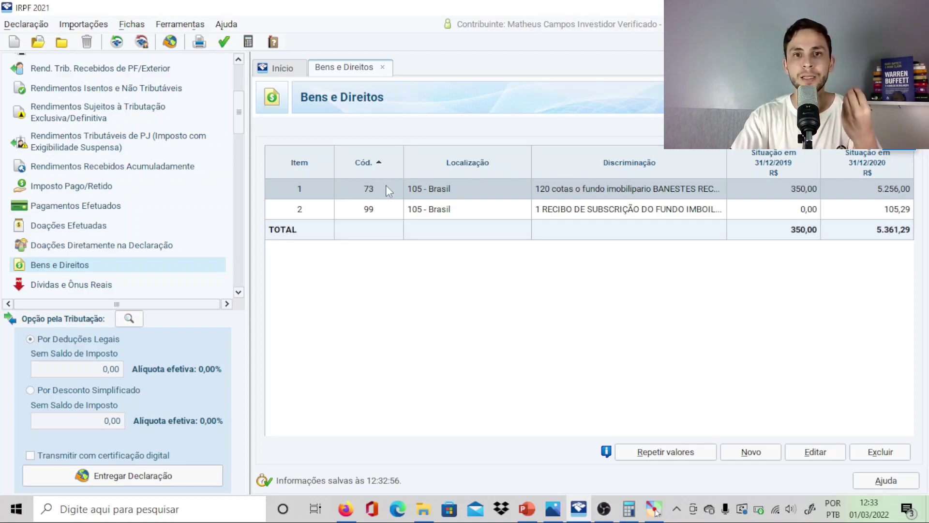
click(443, 209)
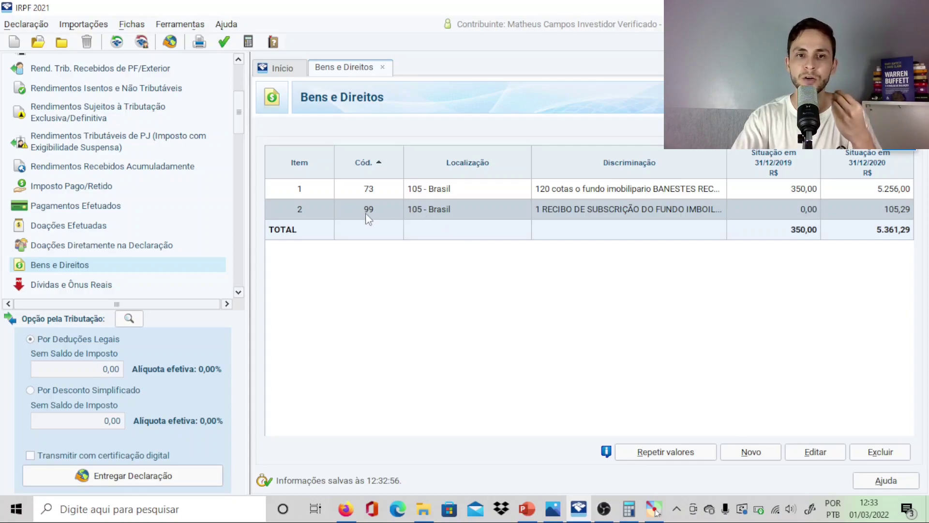